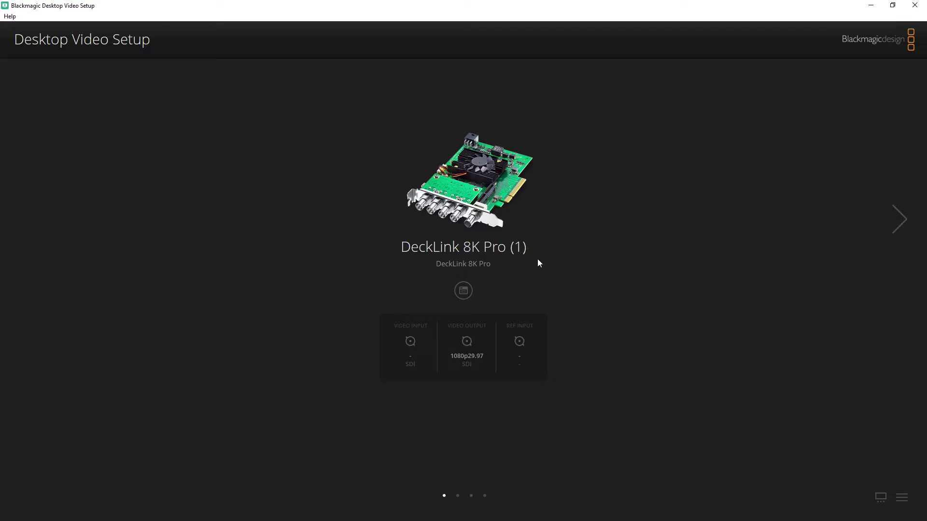
Set the connector mapping of DeckLink 8K Pro (1) to SDI 1 In or Out and save it
left_click(902, 228)
left_click(901, 227)
left_click(901, 229)
triple_click(28, 218)
left_click(464, 291)
left_click(407, 82)
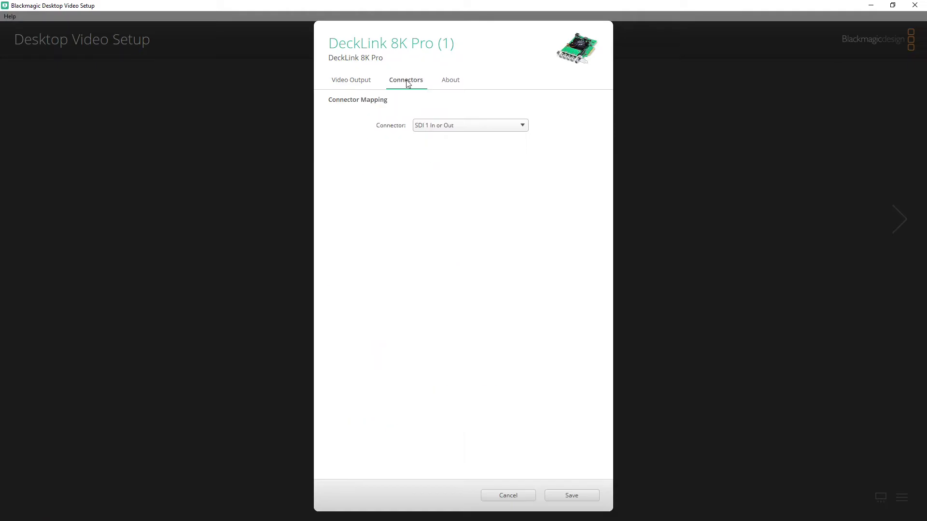
left_click(464, 127)
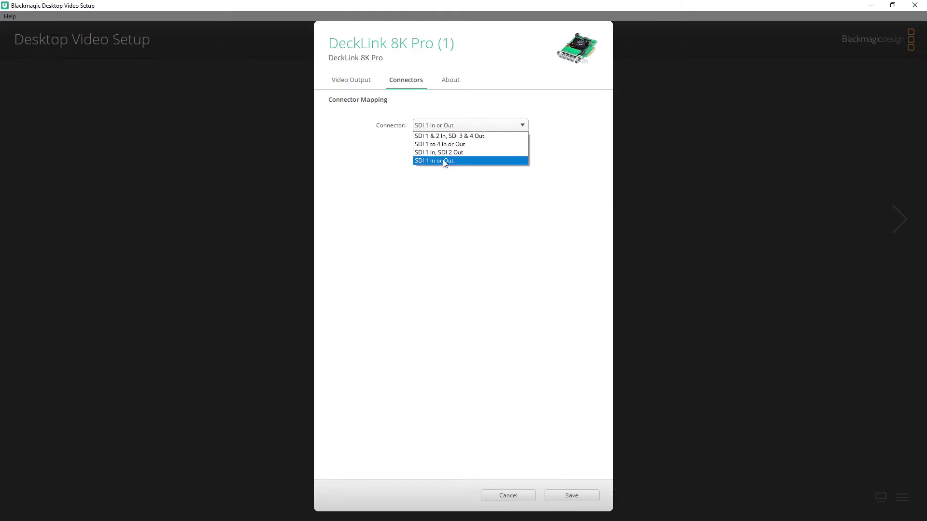
left_click(476, 162)
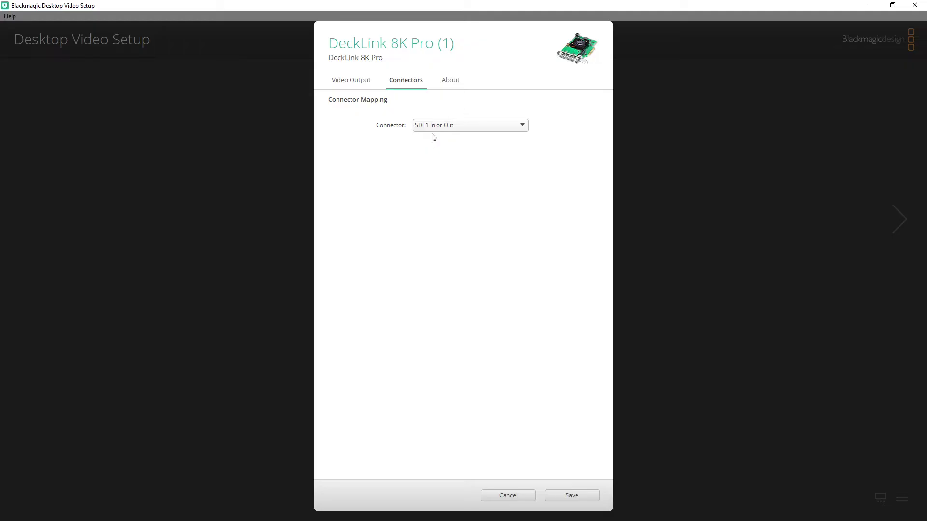
left_click(575, 496)
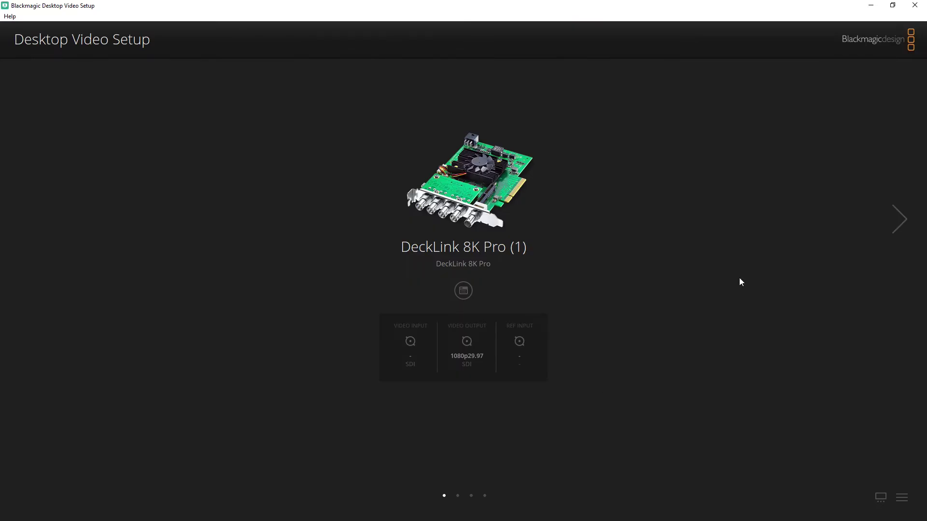
Set the connector mapping of DeckLink 8K Pro (2) to SDI 3 In or Out and save it
left_click(901, 219)
left_click(465, 293)
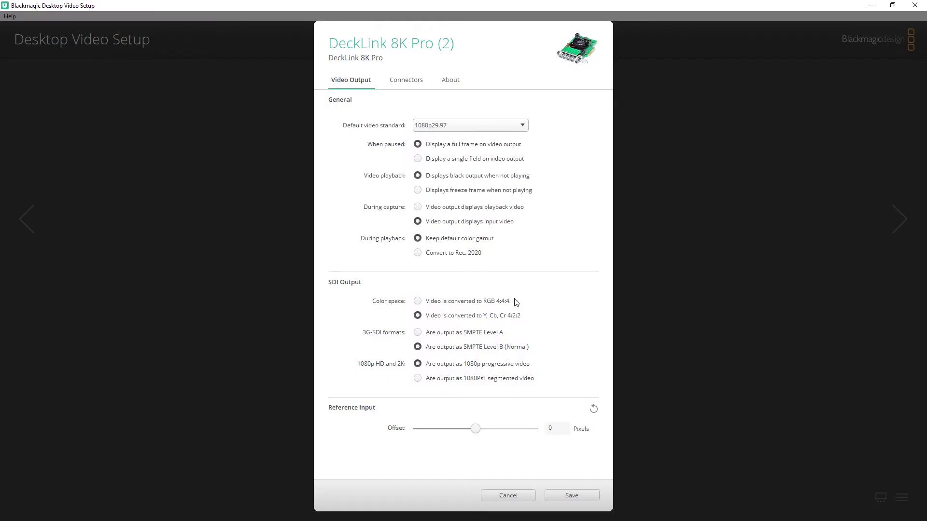
left_click(418, 85)
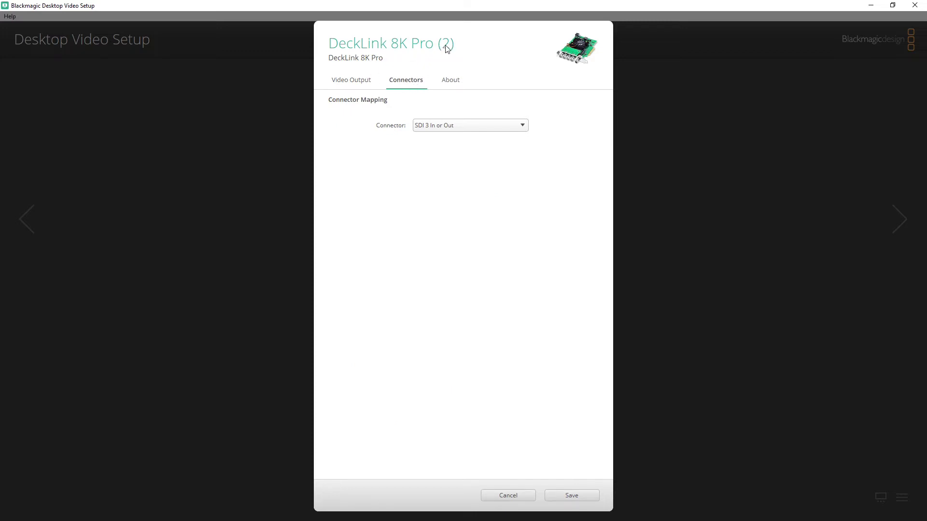
left_click(420, 127)
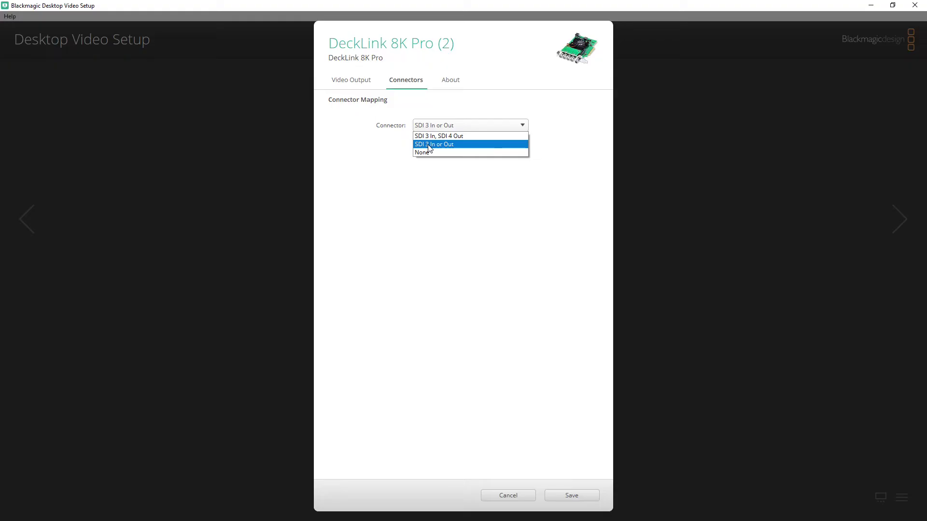
left_click(429, 145)
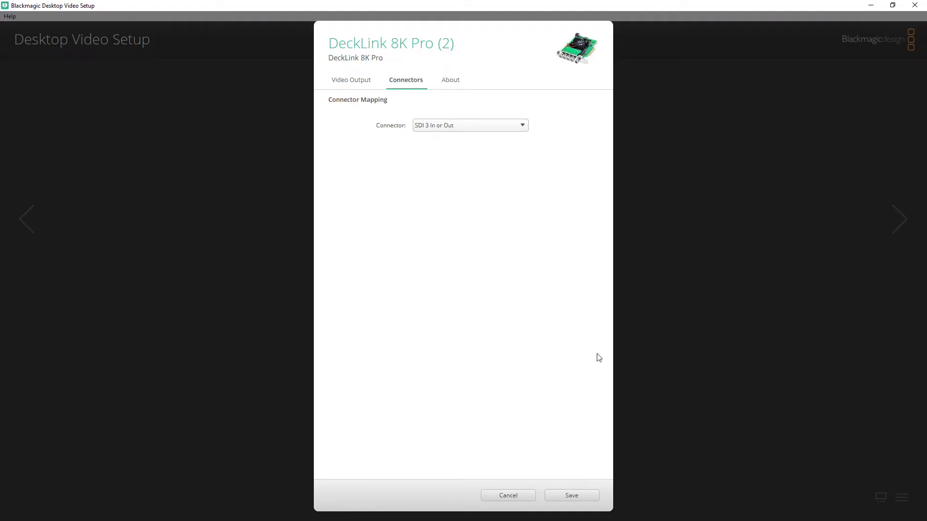
left_click(573, 496)
Check the connector mapping of DeckLink 8K Pro (4), save it, and return to DeckLink 8K Pro (3)
left_click(898, 222)
left_click(896, 223)
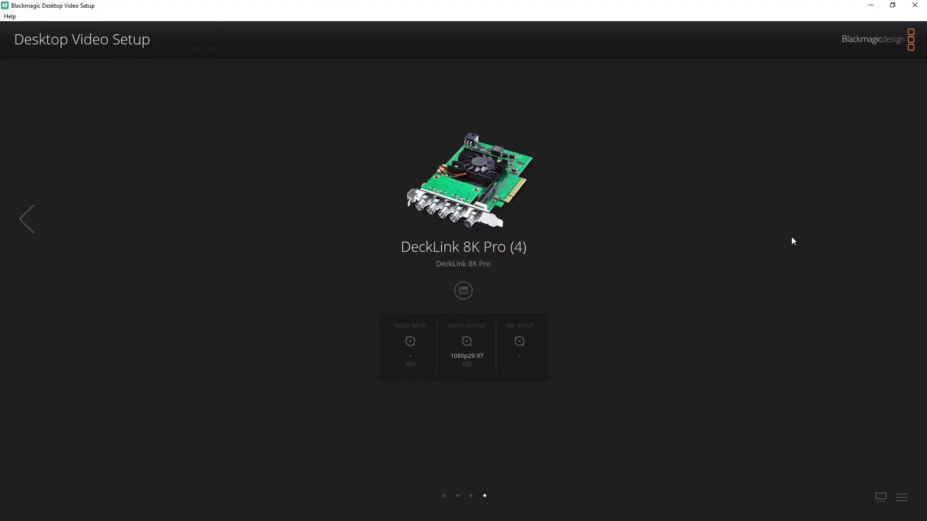
left_click(470, 291)
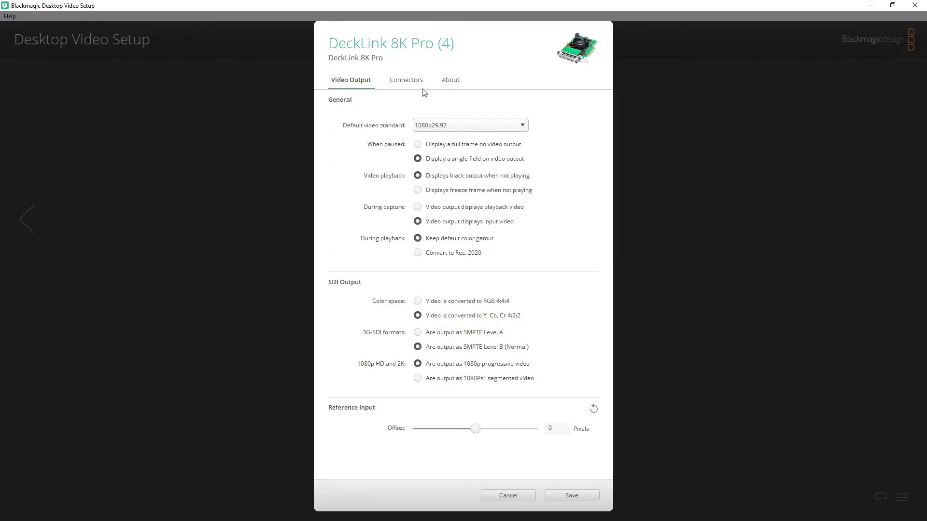
left_click(406, 80)
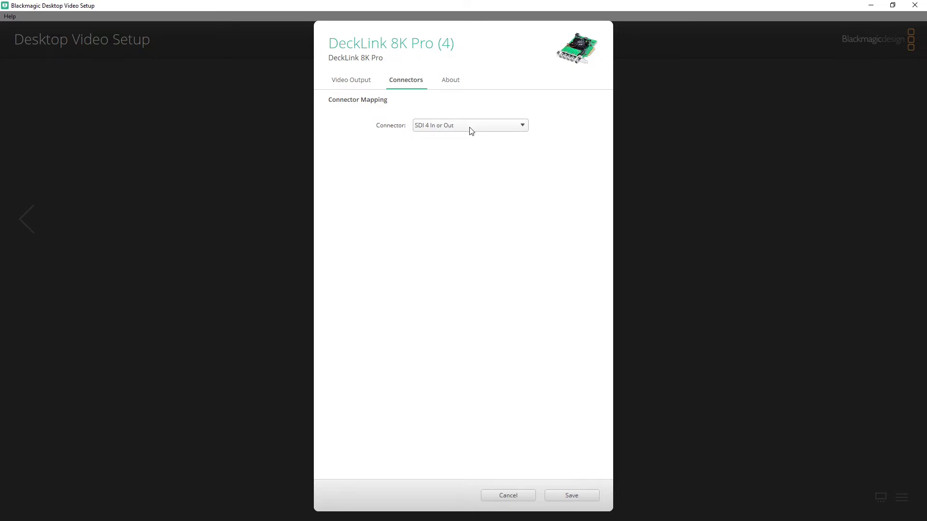
left_click(581, 496)
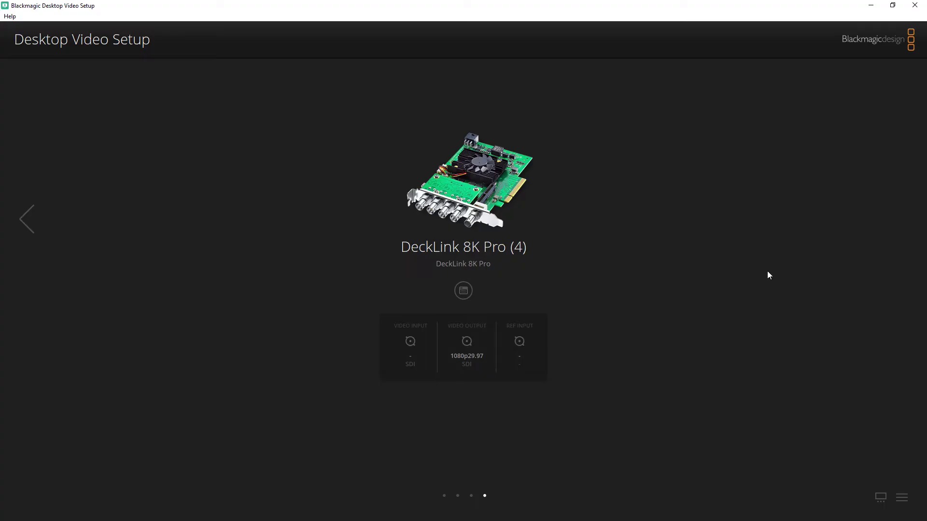
left_click(34, 220)
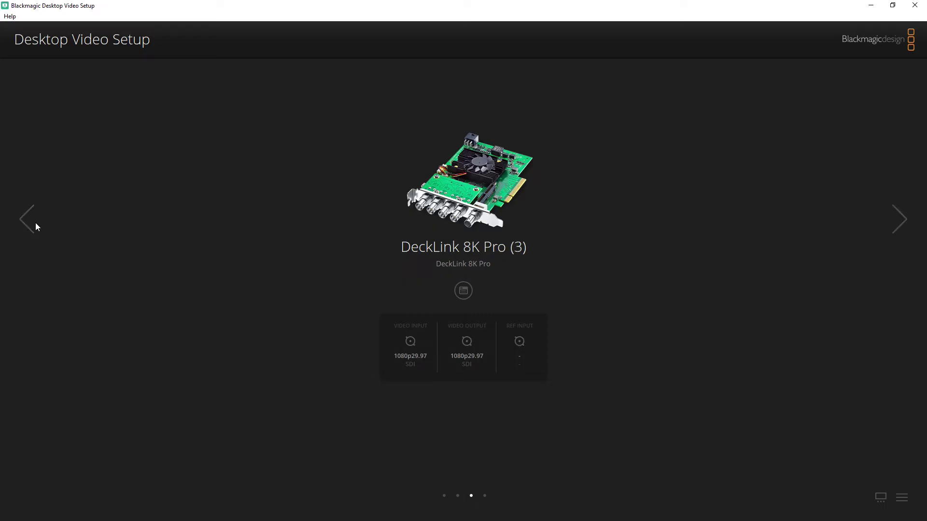
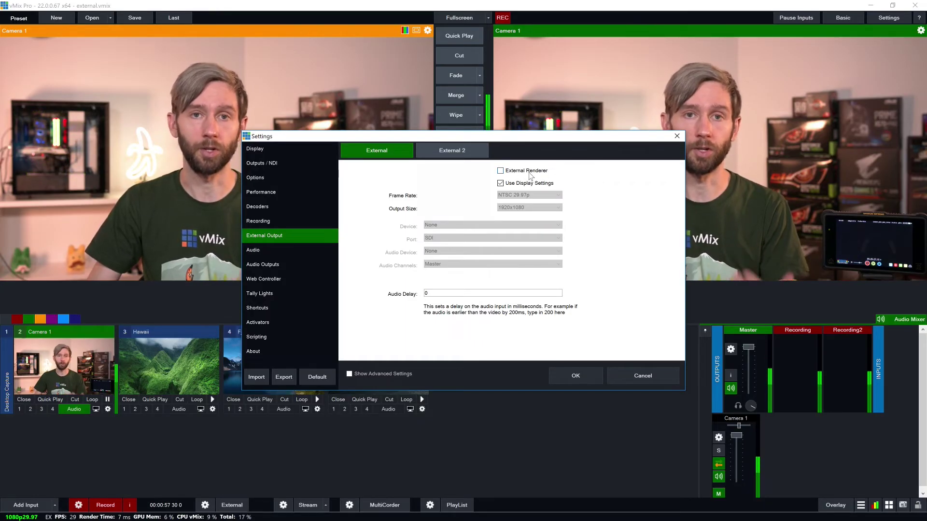
In vMix, enable External Renderer with display settings for the first external output and choose DeckLink 8K Pro (2) 2 as its device
left_click(529, 171)
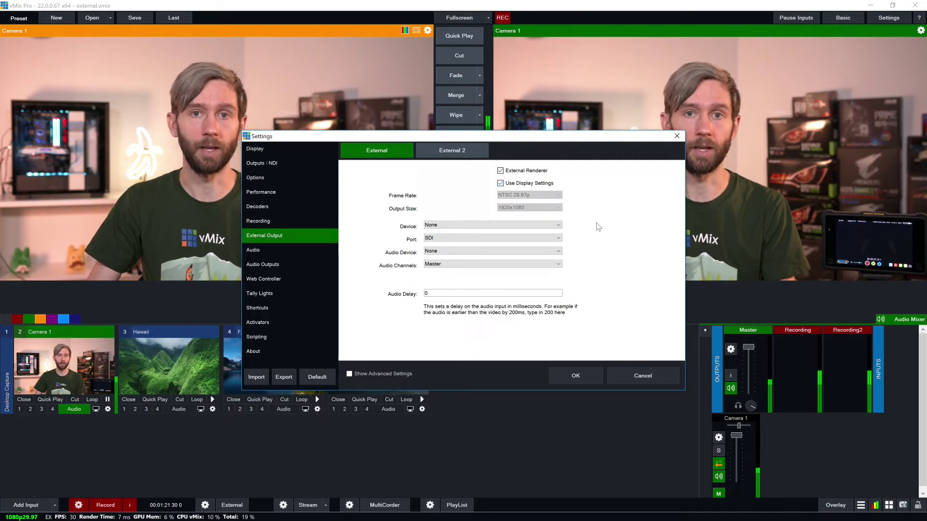
left_click(531, 185)
left_click(519, 185)
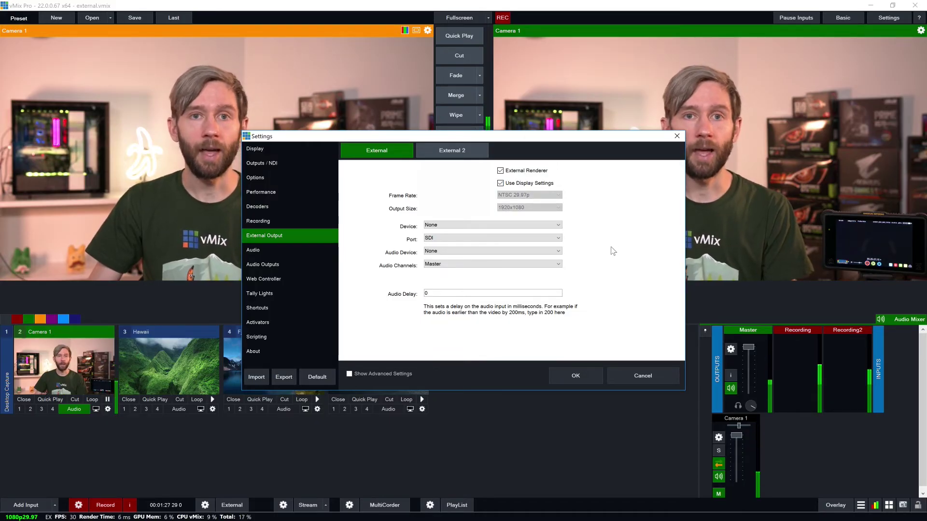
left_click(534, 227)
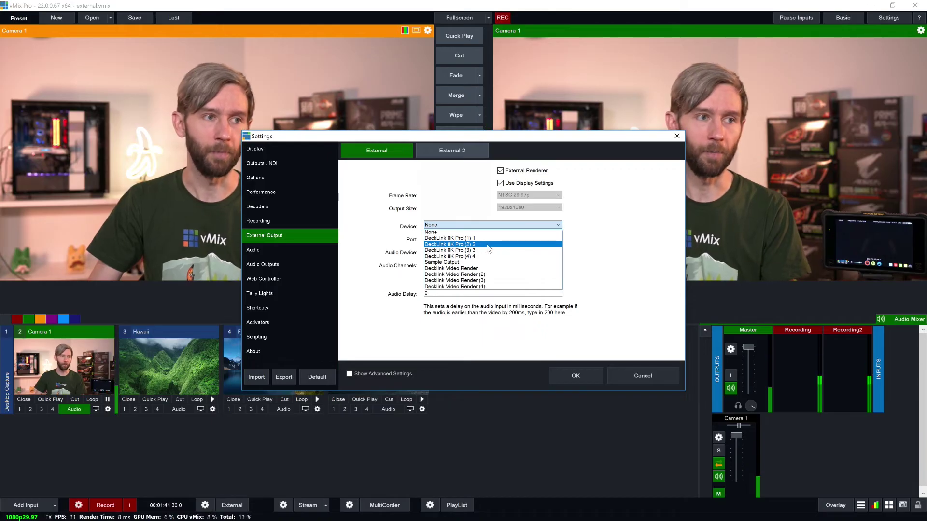
left_click(457, 245)
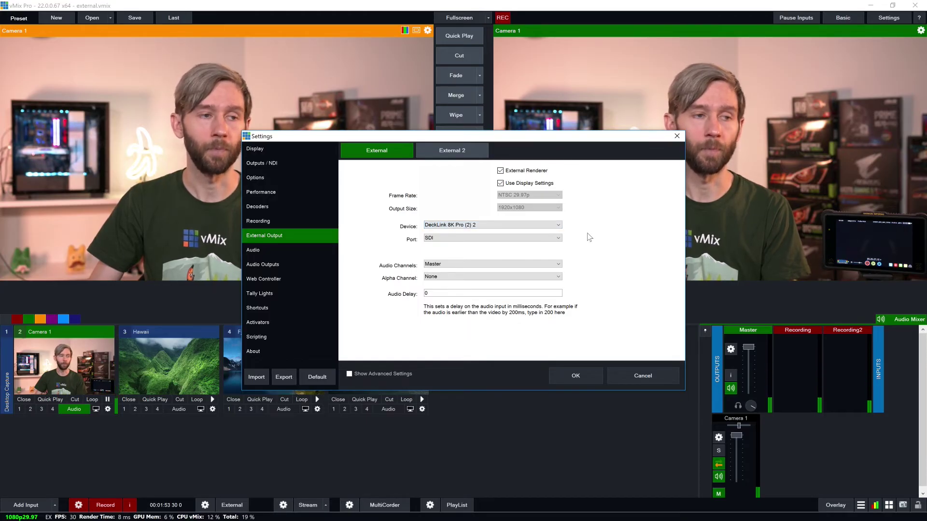
Apply the external output settings with the SDI port and Master audio channels, and toggle the external output
left_click(450, 238)
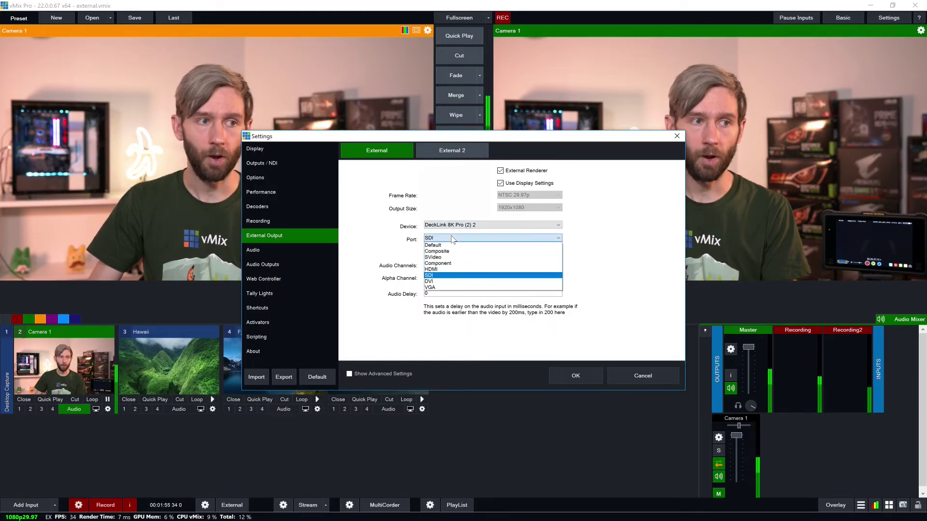
key("Escape")
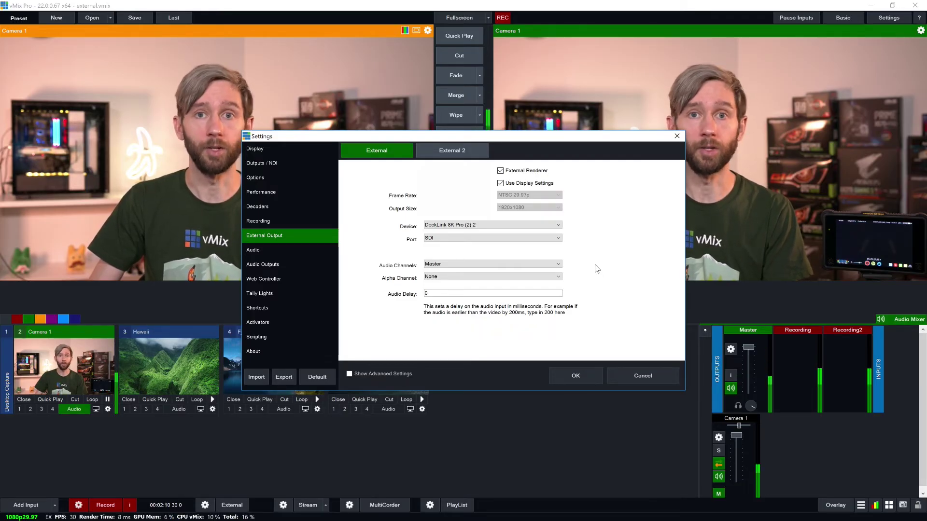
left_click(451, 265)
left_click(451, 272)
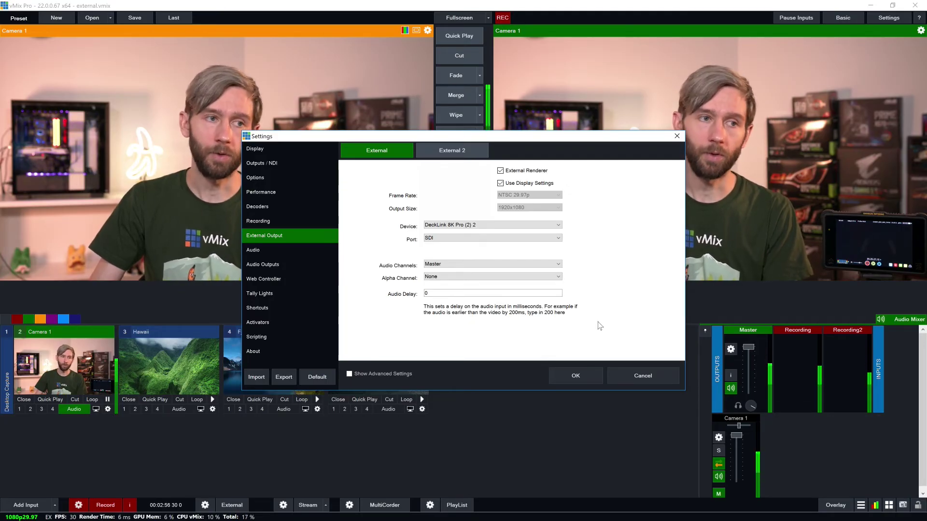
left_click(578, 376)
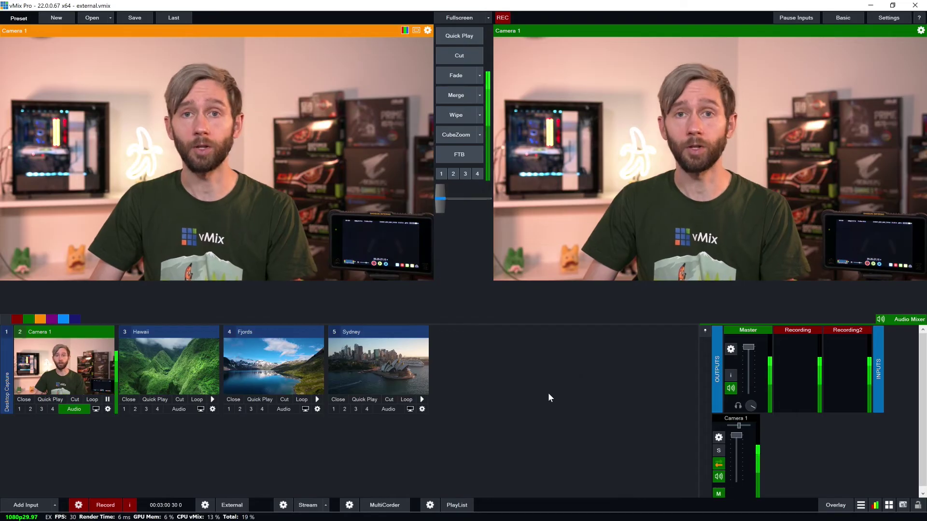
left_click(231, 505)
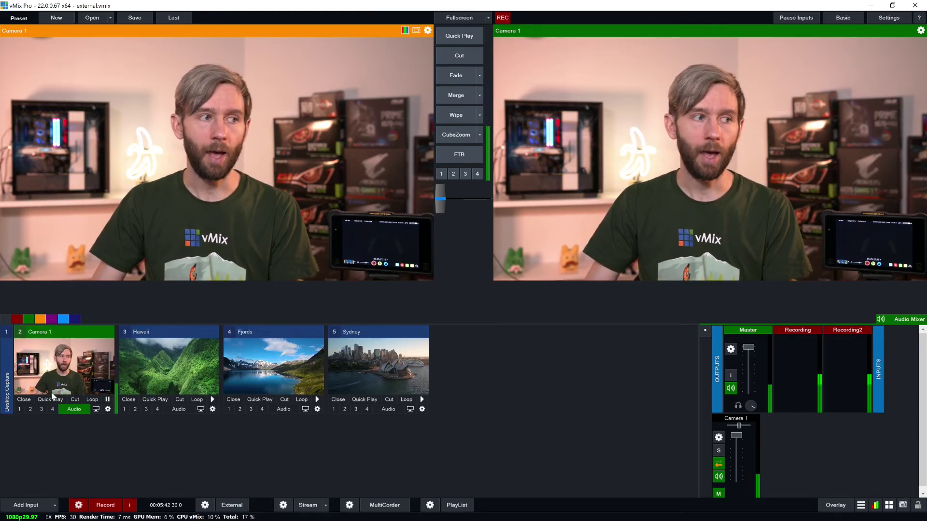
Check which capture device the Camera 1 input uses
left_click(107, 409)
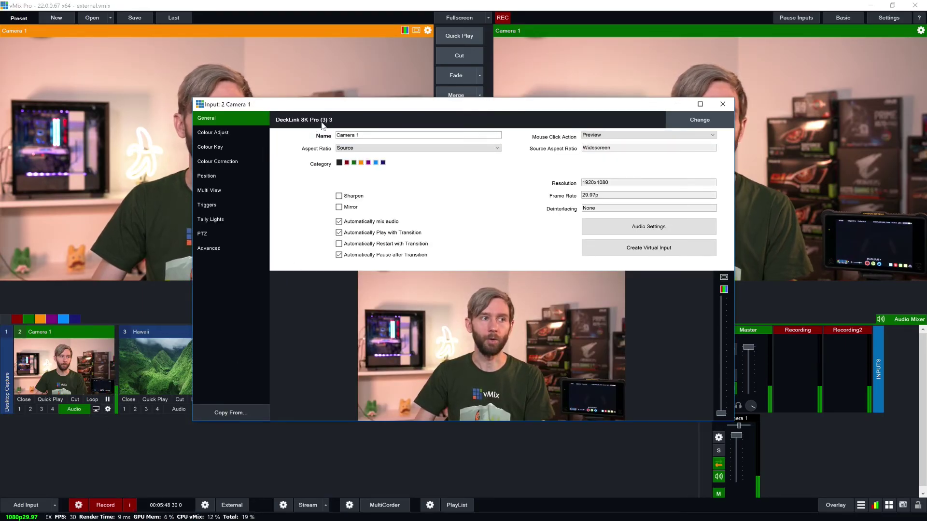
left_click(720, 105)
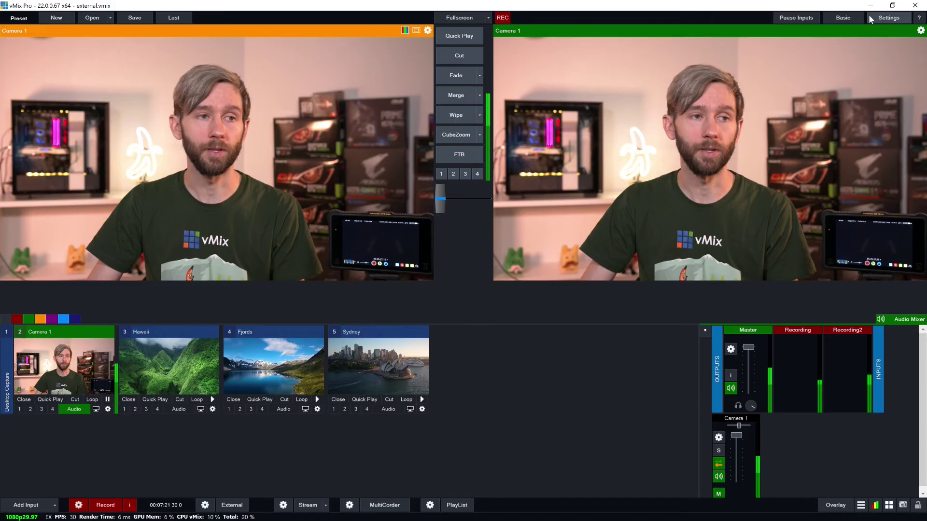
Configure External 2 to use External Renderer with device DeckLink 8K Pro (4) 4 and port SDI, and apply the settings
left_click(889, 17)
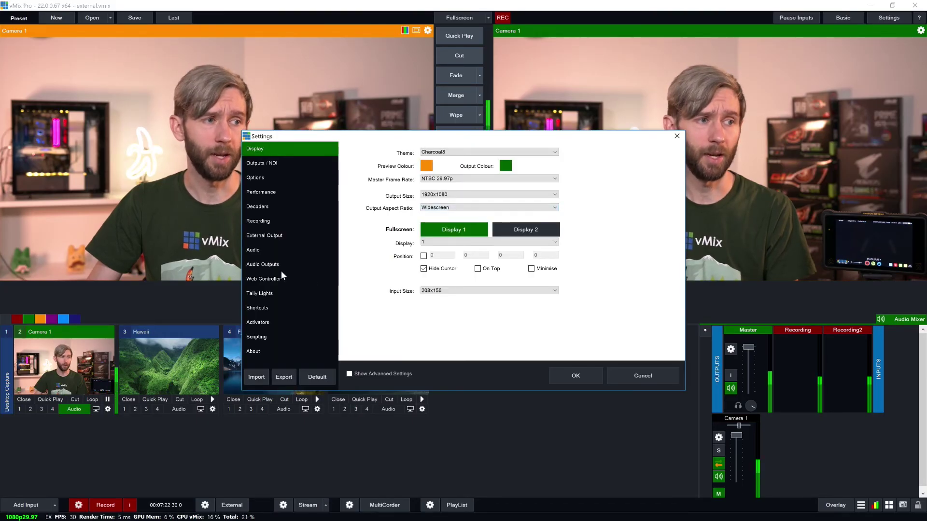
left_click(264, 235)
left_click(461, 153)
left_click(500, 171)
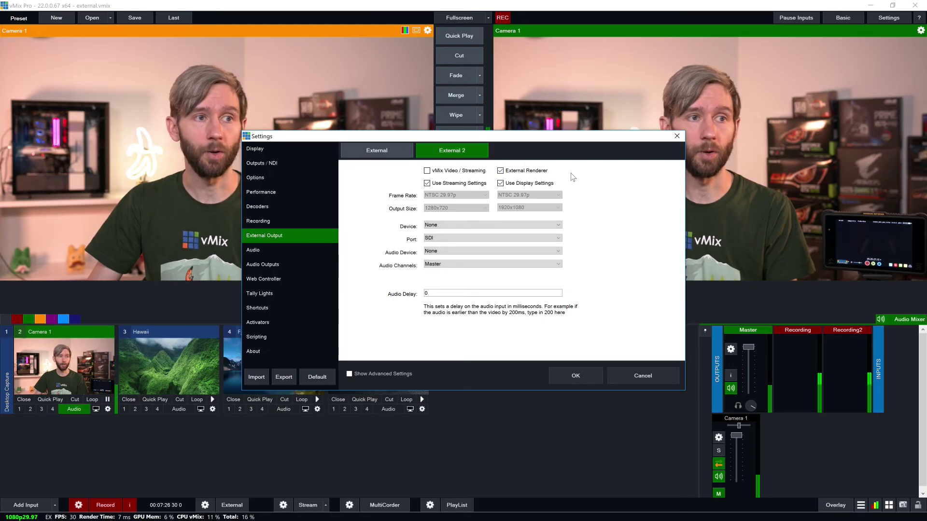
left_click(467, 226)
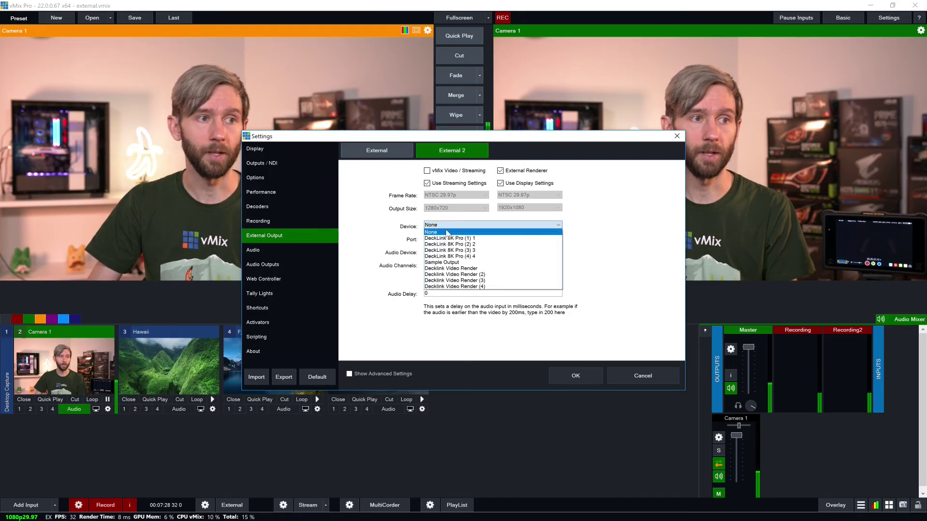
left_click(468, 256)
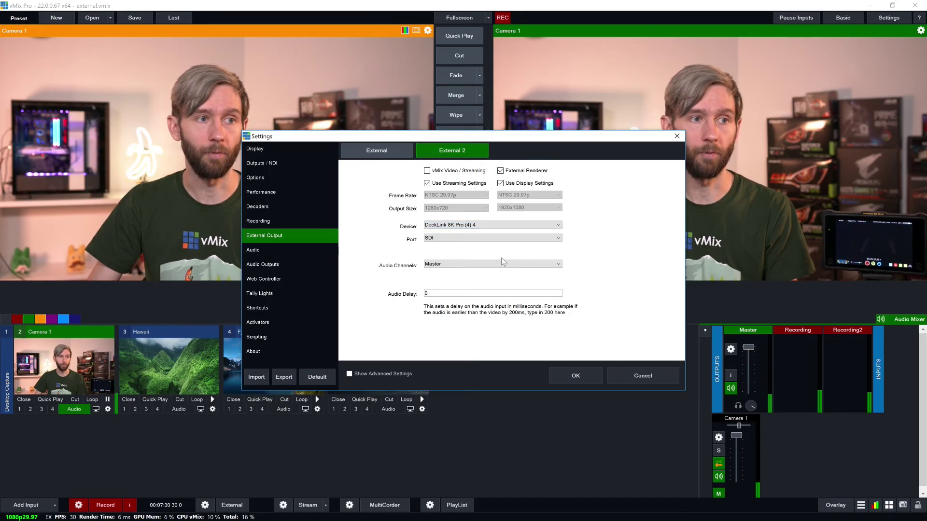
left_click(438, 238)
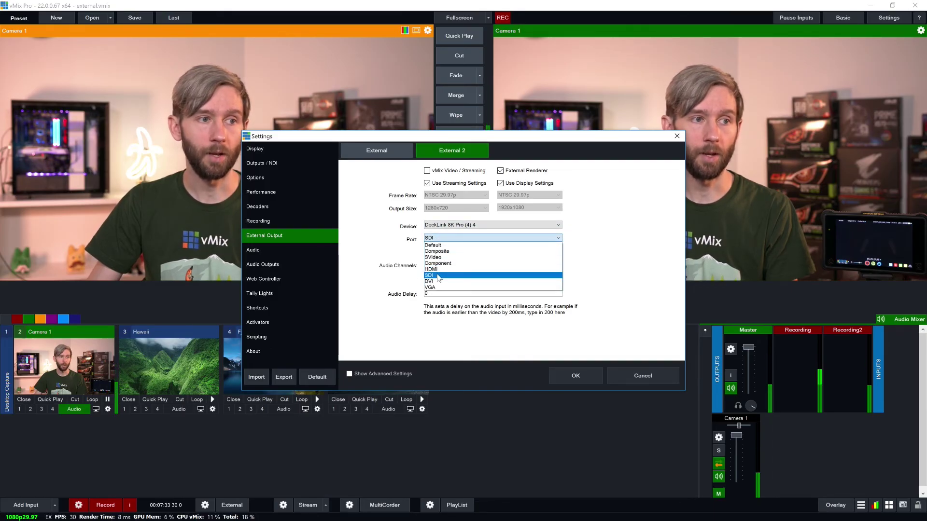
left_click(440, 273)
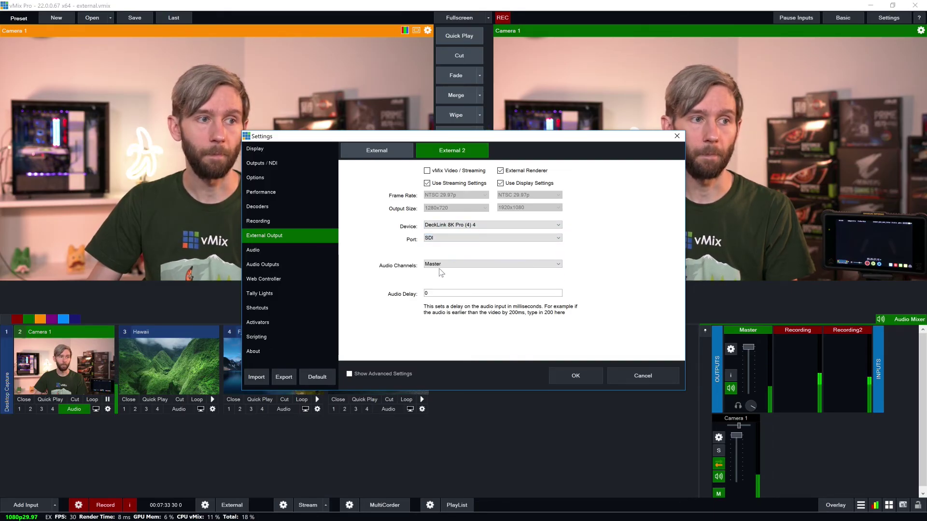
left_click(577, 377)
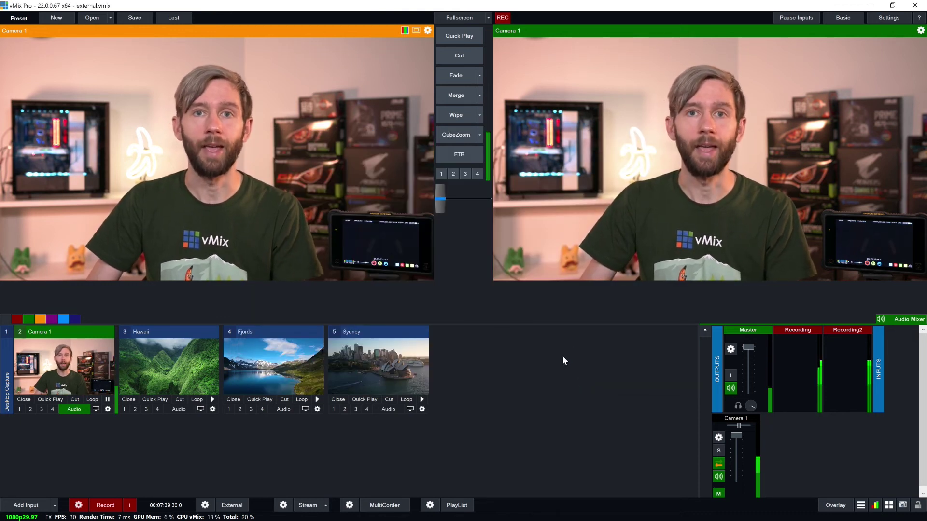
Confirm MultiView as the source of Output 2 with all overlays on, and start the external outputs
left_click(205, 505)
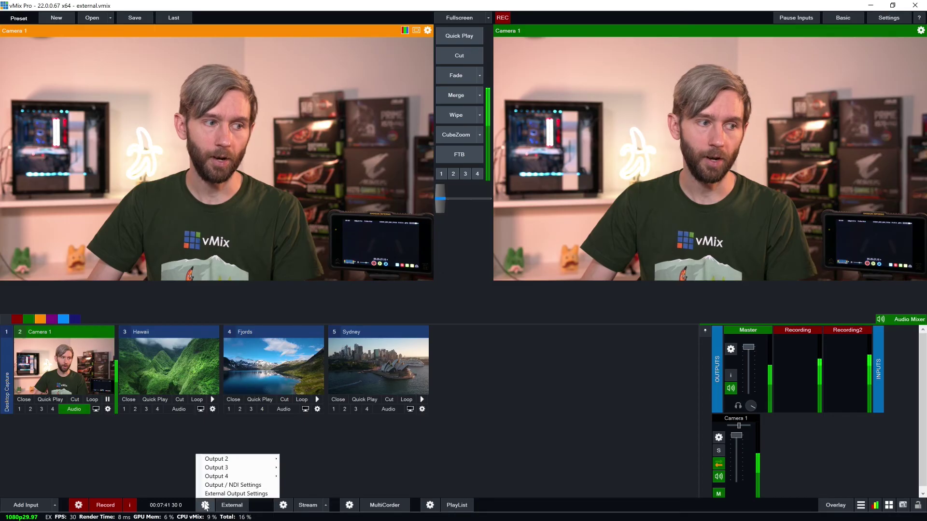
left_click(246, 486)
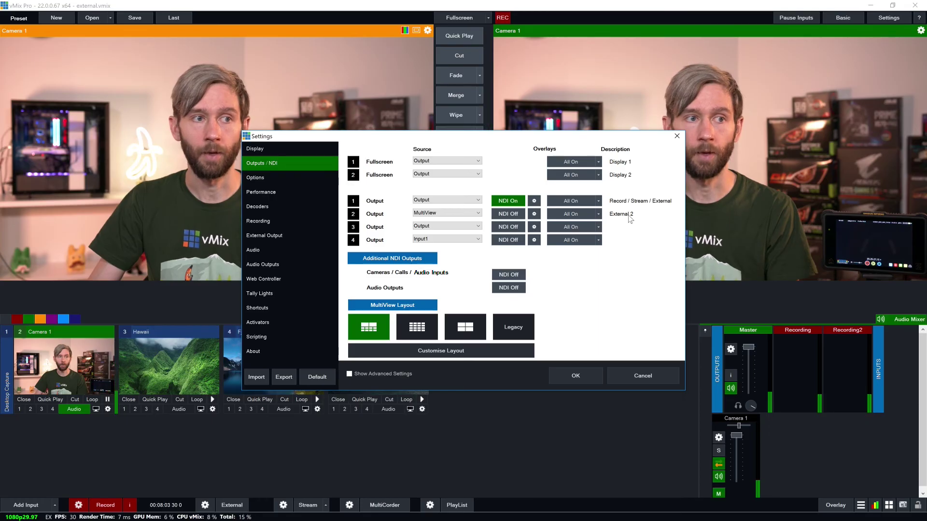
left_click(434, 214)
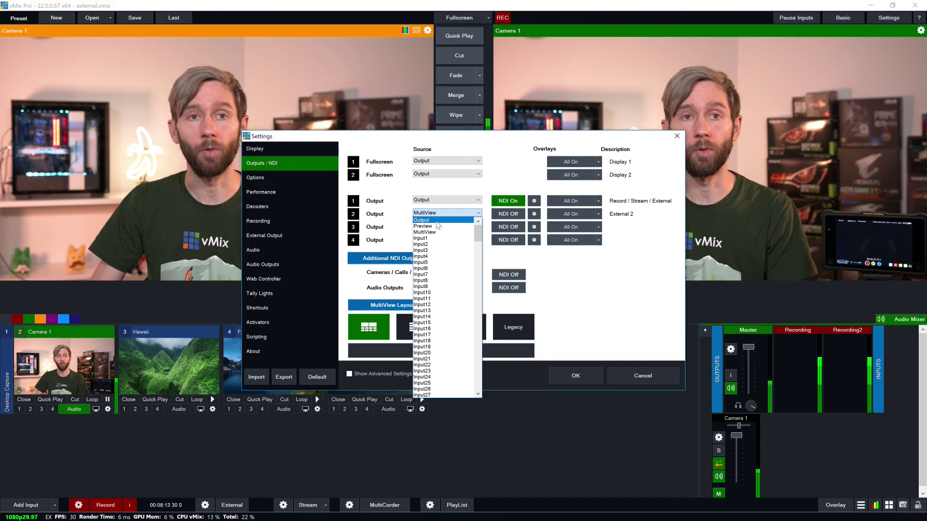
left_click(598, 215)
left_click(598, 215)
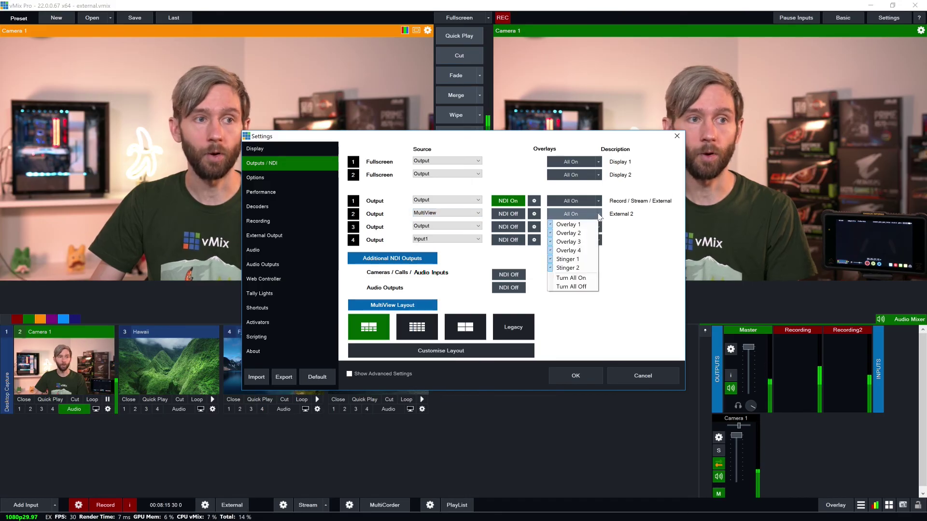
left_click(620, 285)
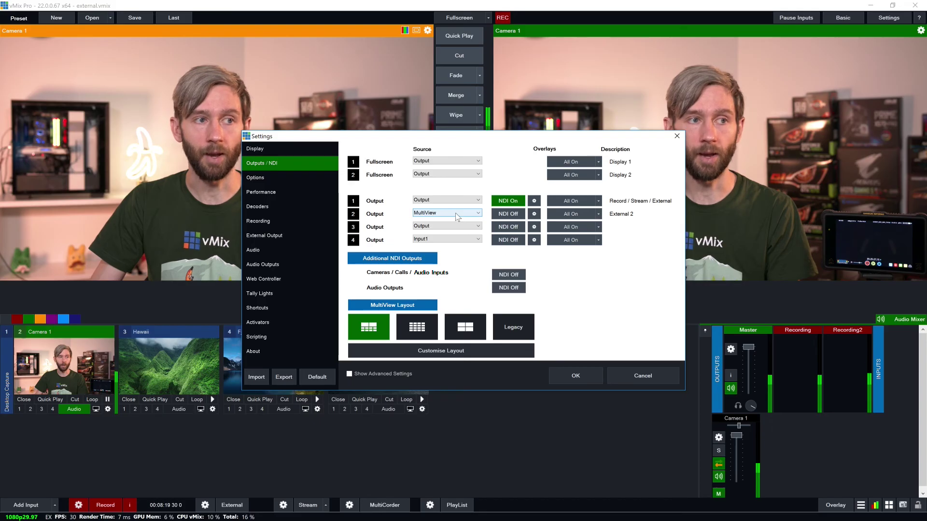
left_click(581, 376)
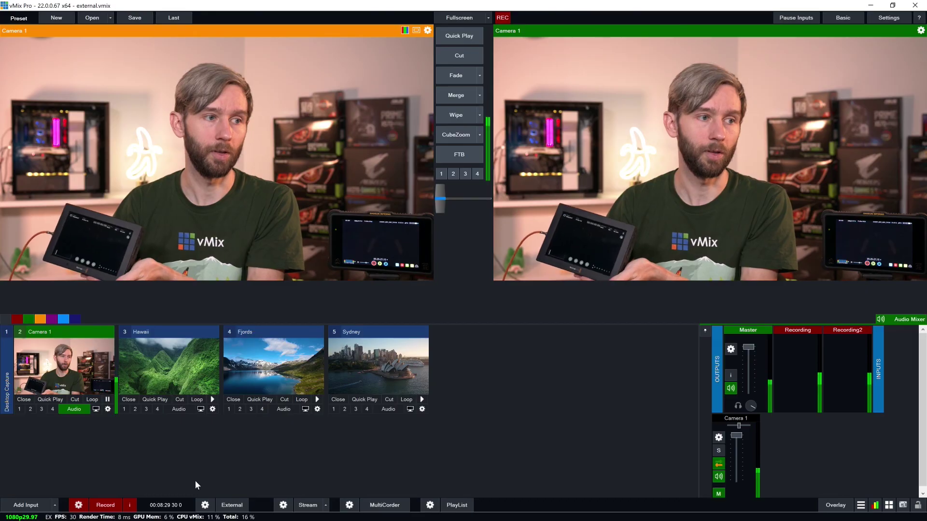
left_click(253, 505)
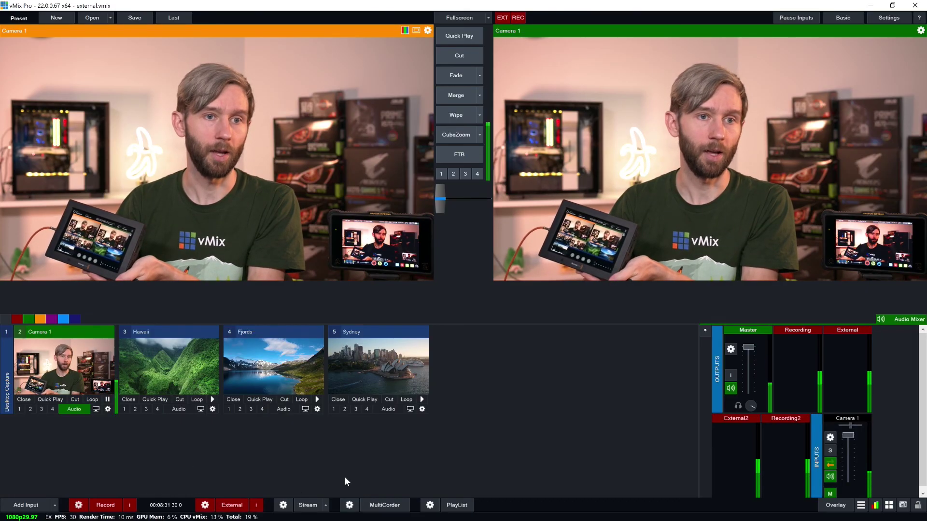